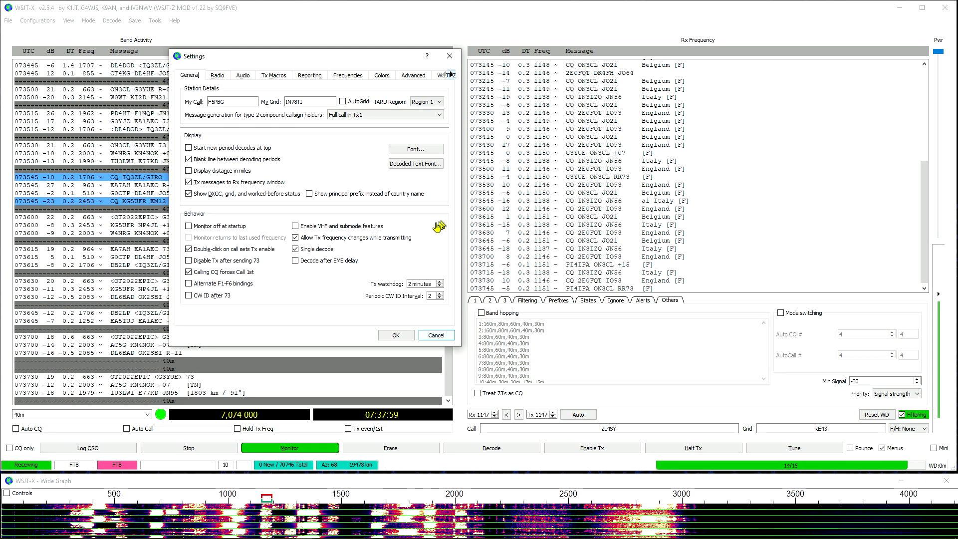
# - Review the radio, audio, Tx macro, reporting and working frequency settings
pyautogui.click(220, 76)
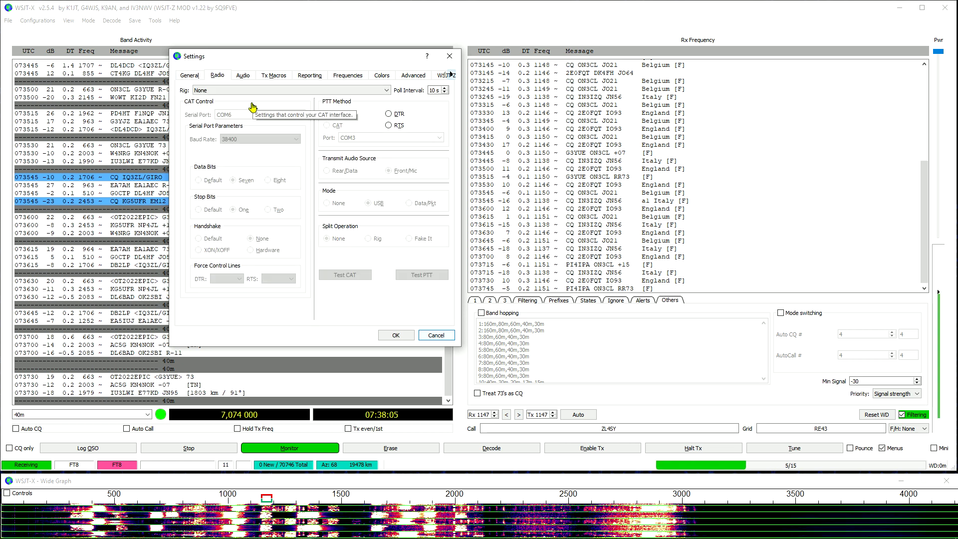
pyautogui.click(244, 76)
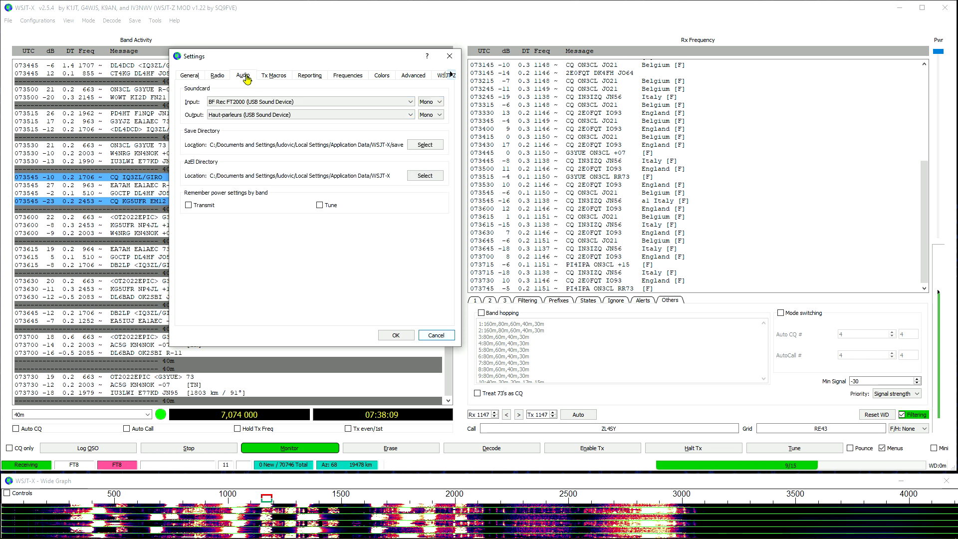
pyautogui.click(271, 75)
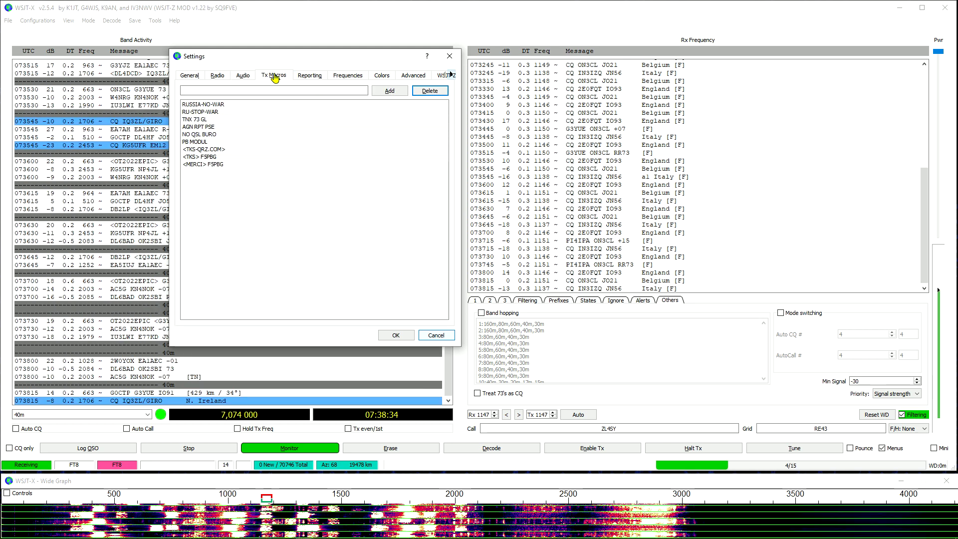
pyautogui.click(305, 75)
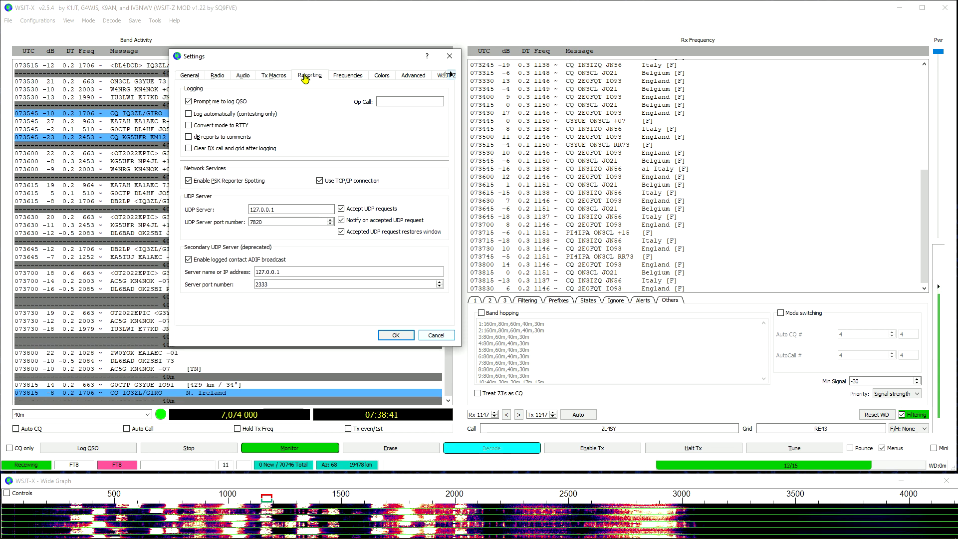
pyautogui.click(345, 76)
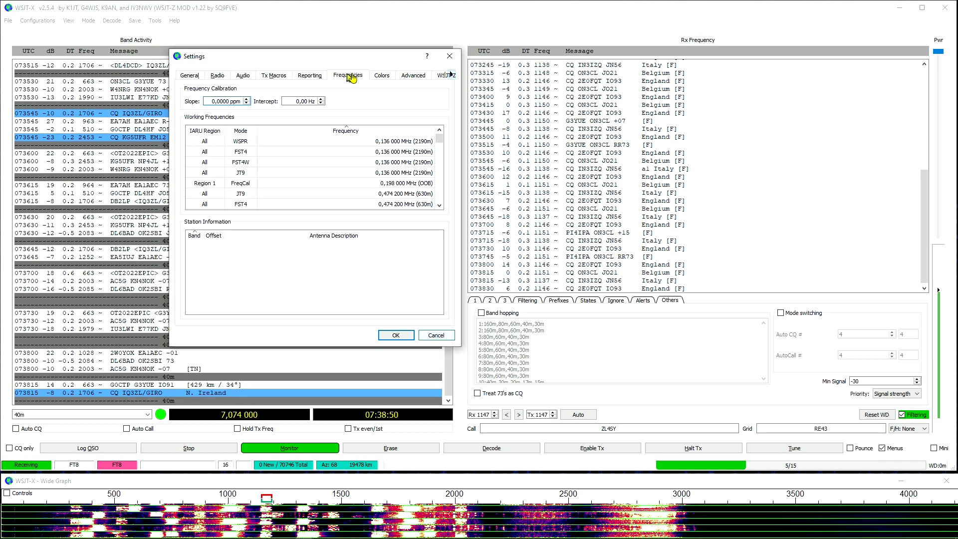
# - Review the decode highlighting colours and try to fetch the latest LoTW users data file
pyautogui.click(374, 76)
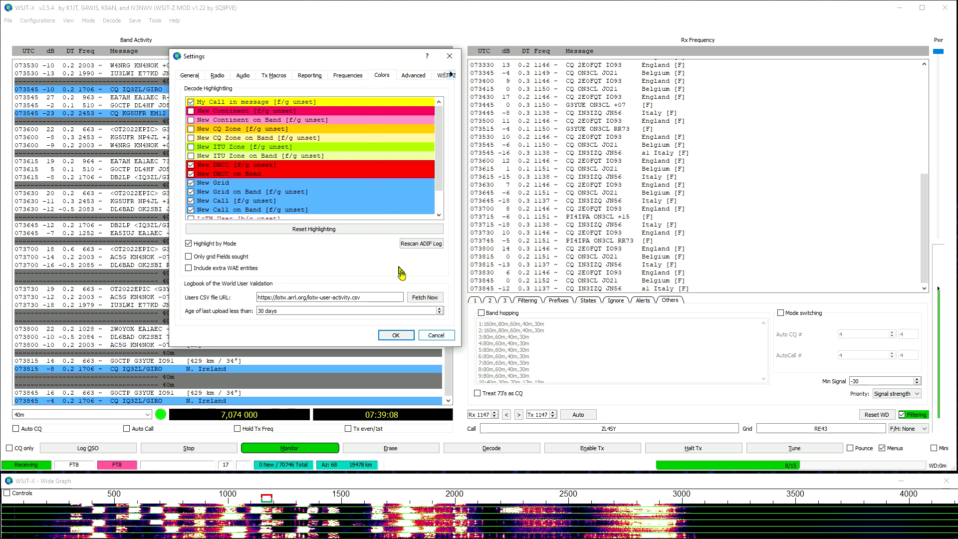
pyautogui.click(424, 298)
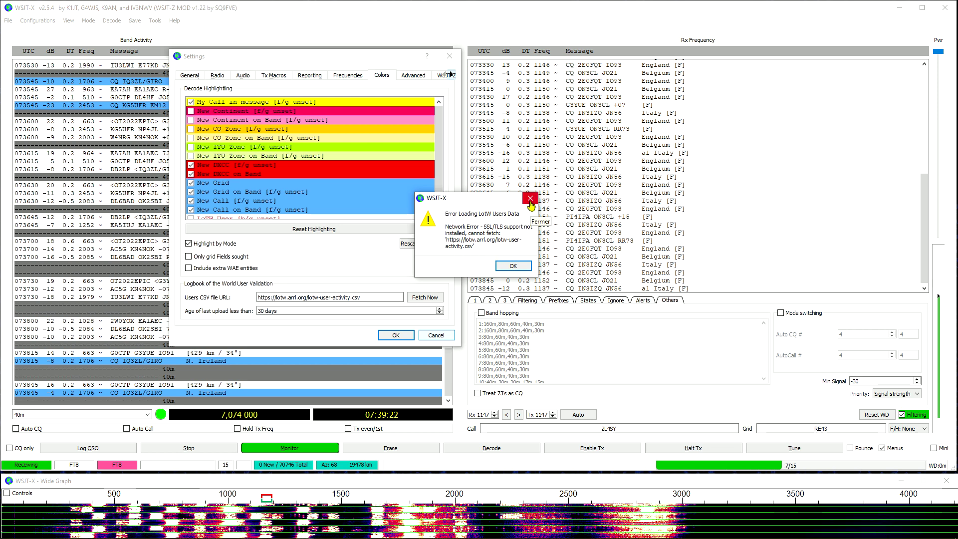
pyautogui.click(530, 205)
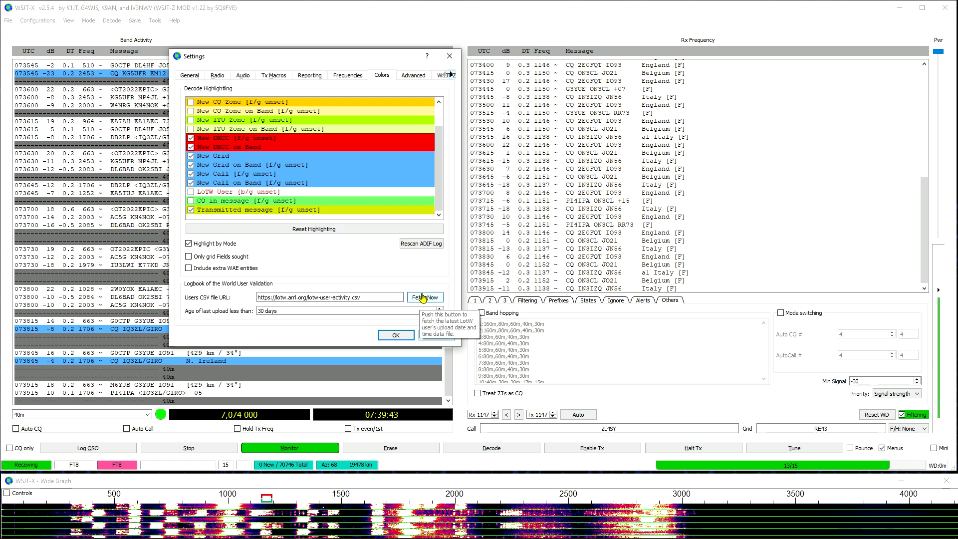
# - In the advanced settings, set the random erasure patterns to 6 and select the receiver bandwidth value
pyautogui.click(413, 74)
pyautogui.press('Up')
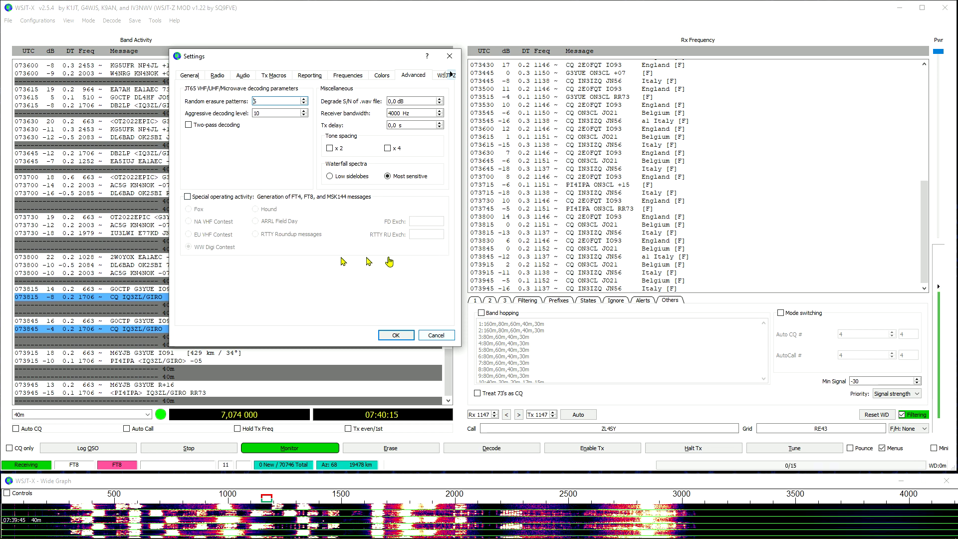
pyautogui.press('Down')
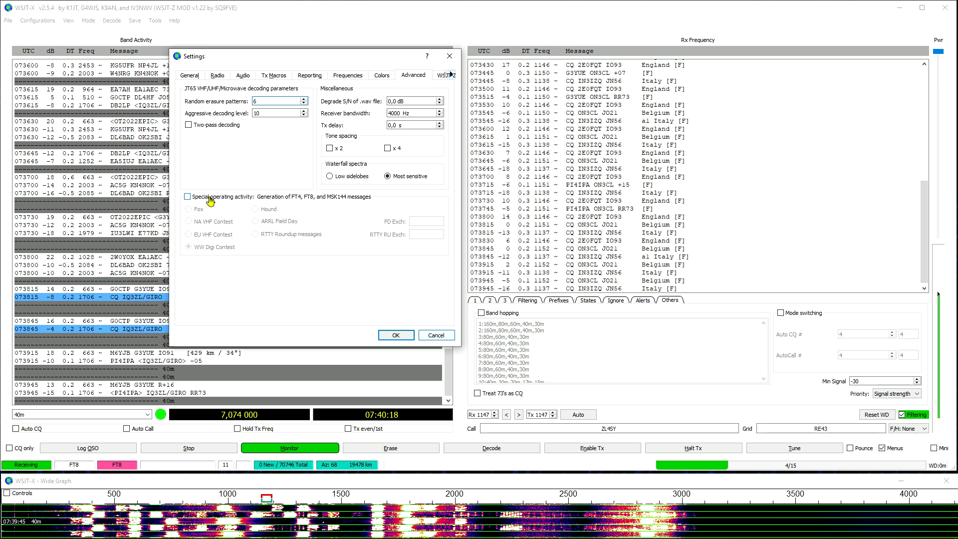
pyautogui.moveTo(417, 114); pyautogui.dragTo(374, 114)
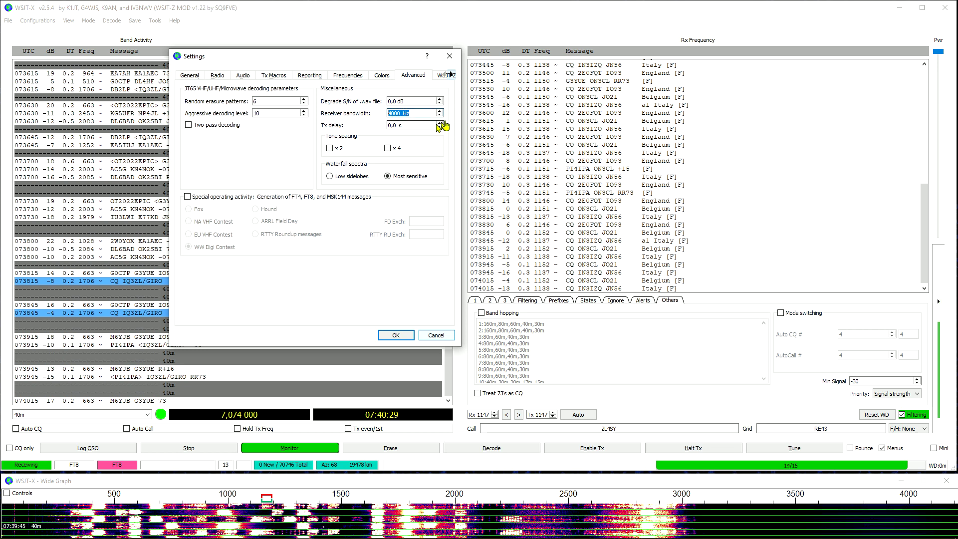
# - Examine the WSJT-Z settings, covering the RX Windows display options, the custom WD timer and the Misc options
pyautogui.click(452, 74)
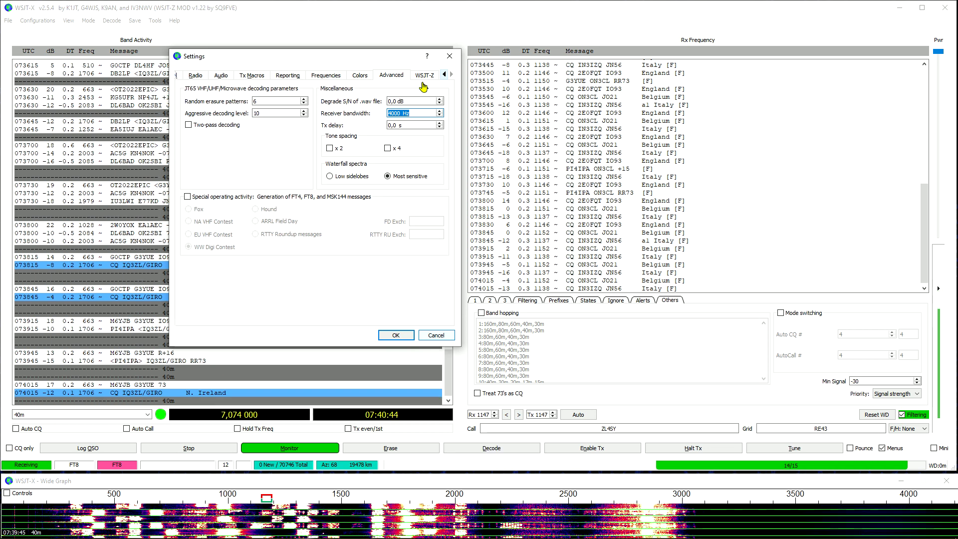
pyautogui.click(424, 80)
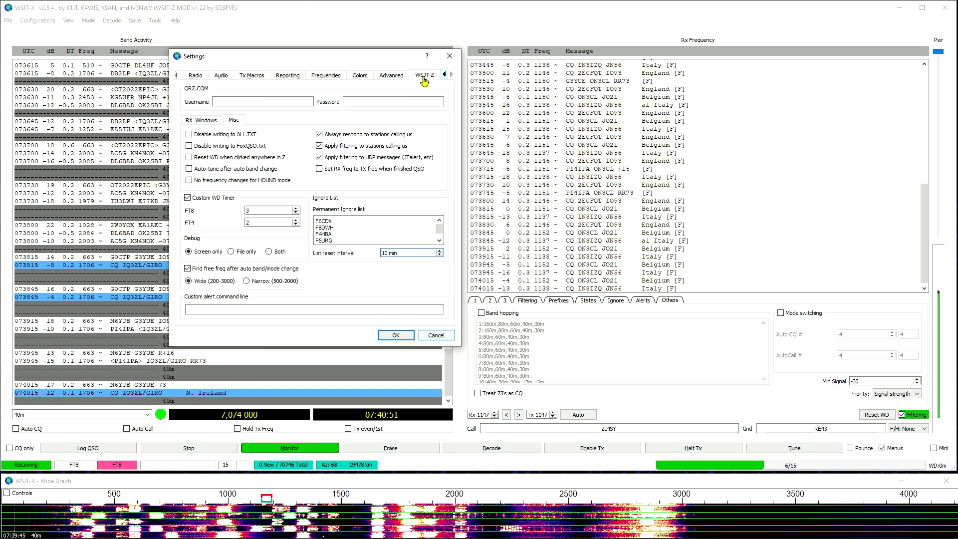
pyautogui.click(202, 122)
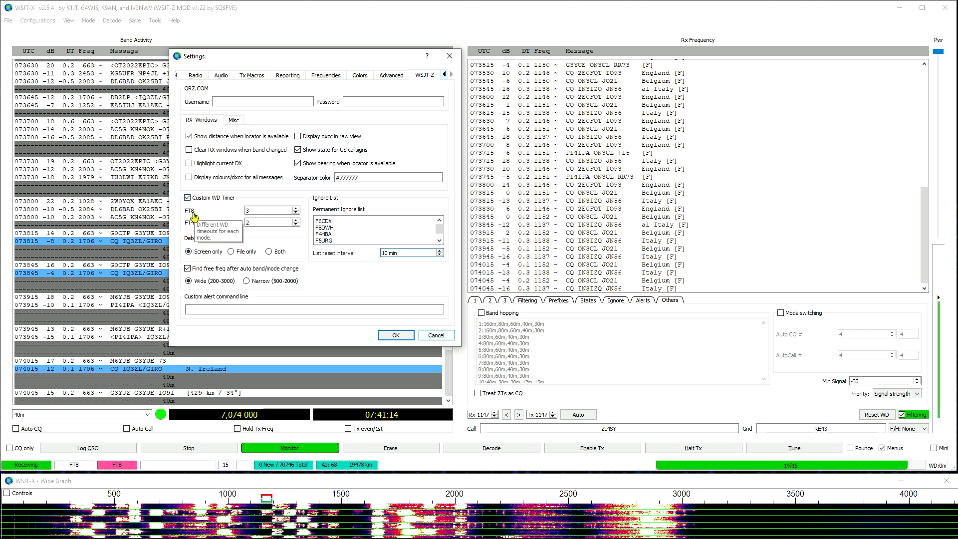
pyautogui.click(249, 223)
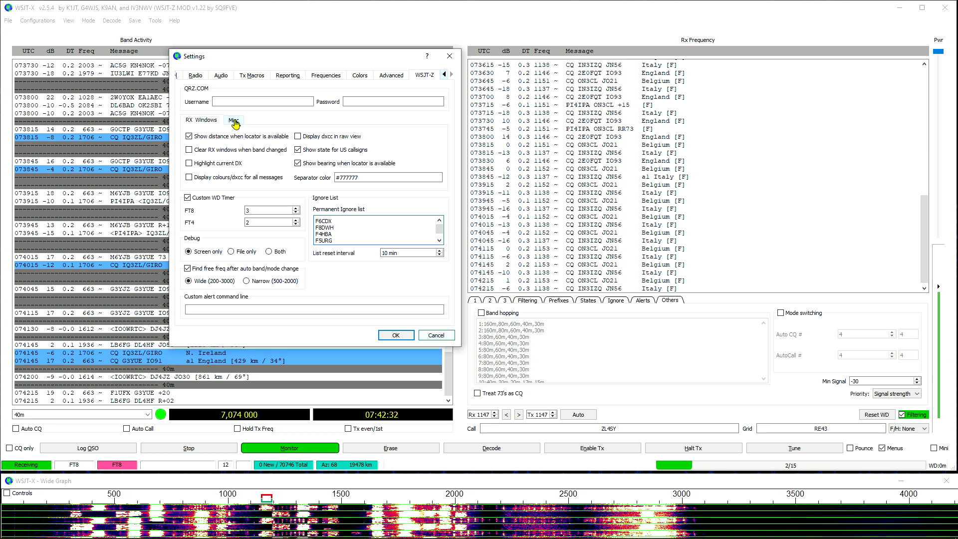
pyautogui.click(237, 121)
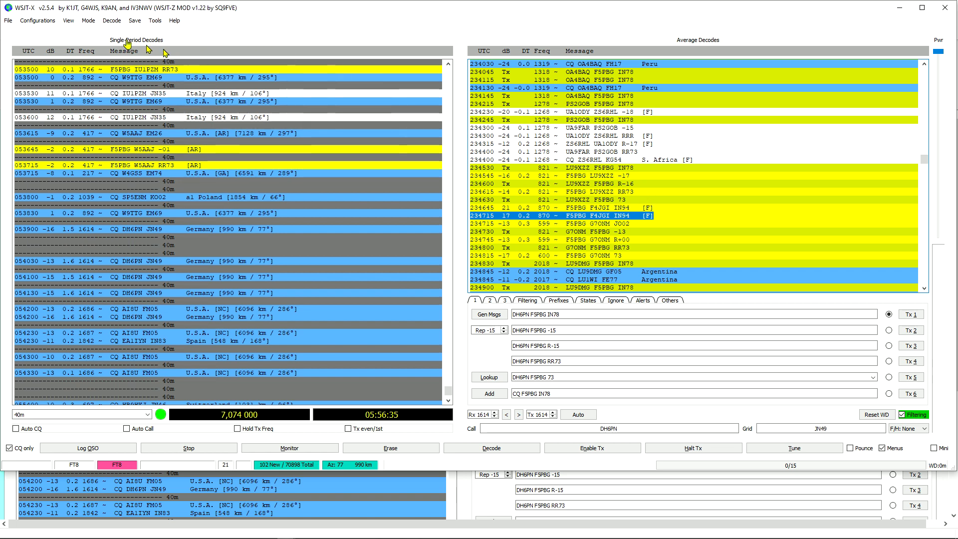
# - Reopen the settings, check the option that applies filtering to UDP messages, and accept the configuration
pyautogui.click(12, 21)
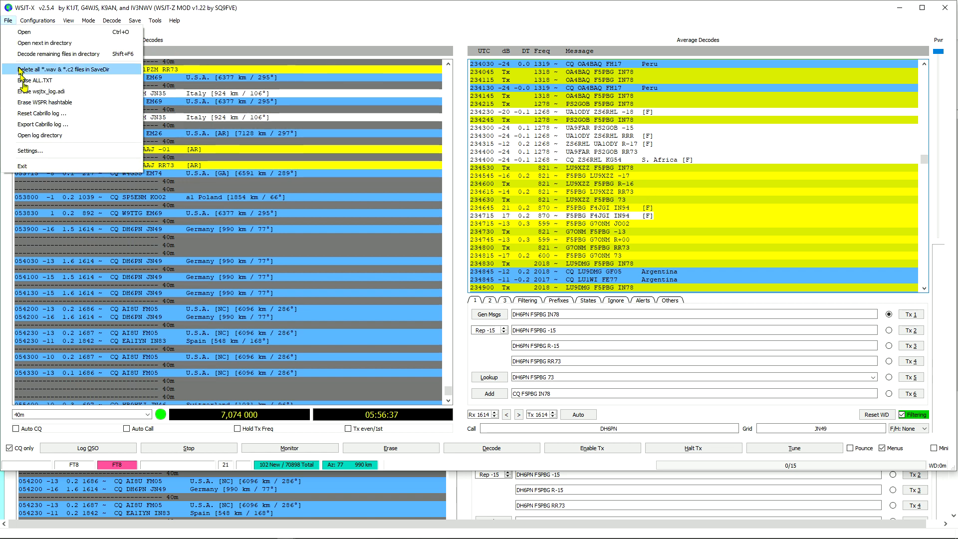
pyautogui.click(35, 152)
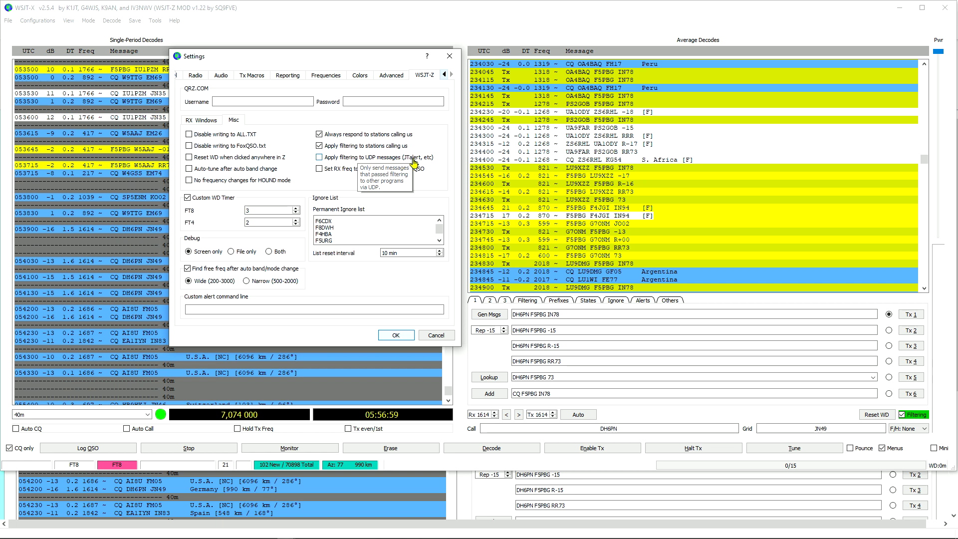
pyautogui.click(449, 56)
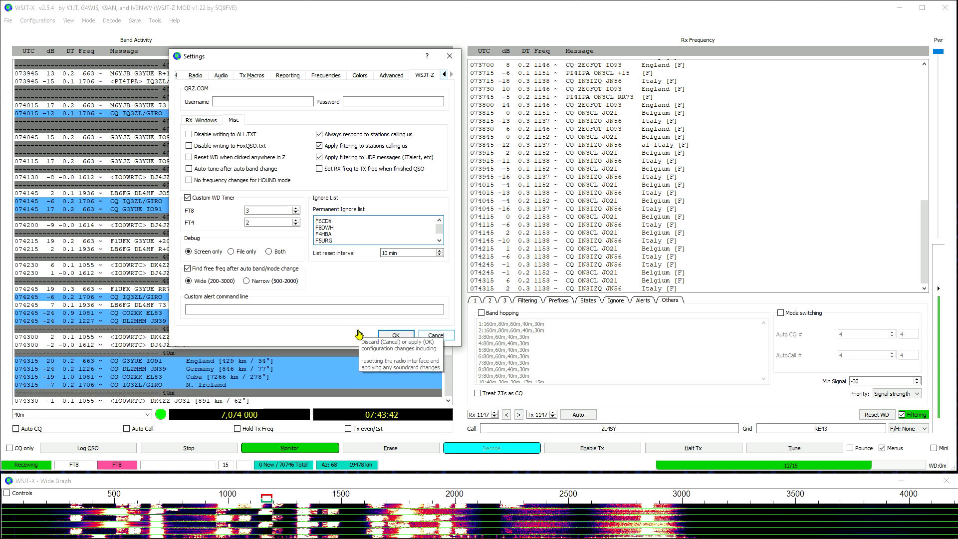
pyautogui.click(394, 335)
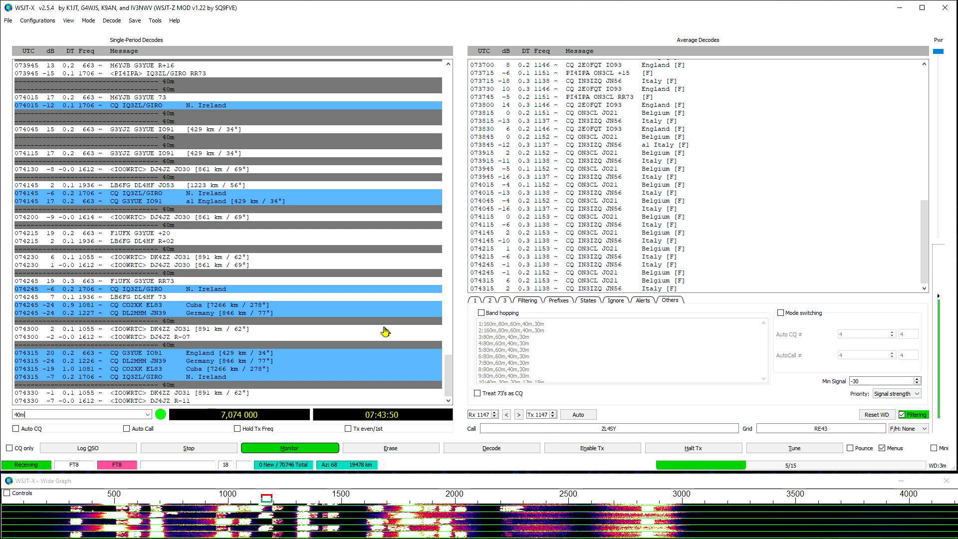
# - Review the generated transmit messages, the hound list options, the Call 1st and Auto Seq options, and the continent and new-call filters
pyautogui.click(473, 301)
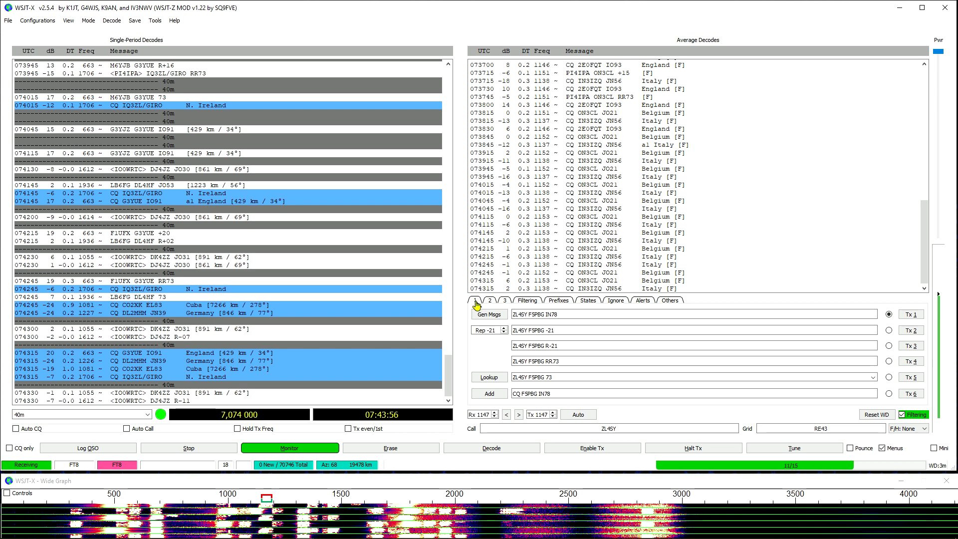
pyautogui.click(490, 301)
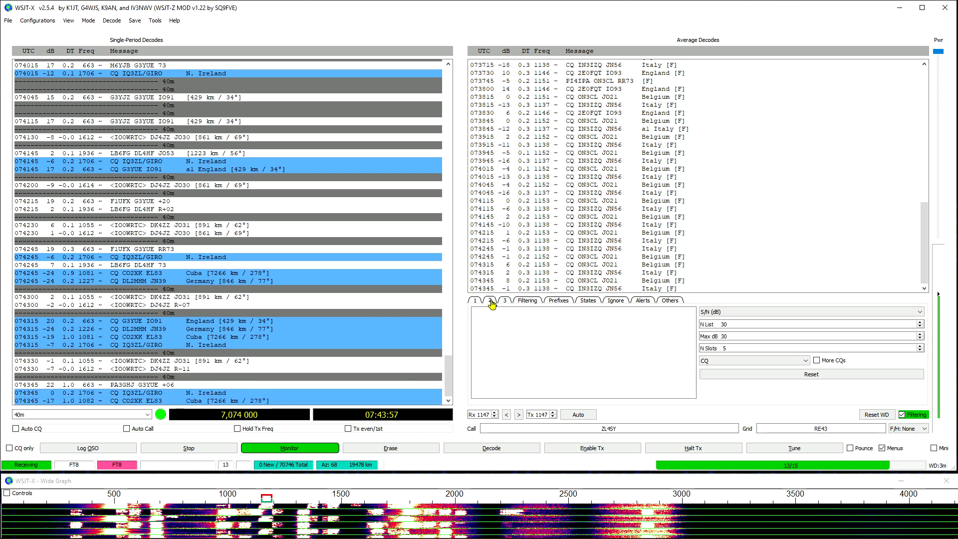
pyautogui.click(504, 301)
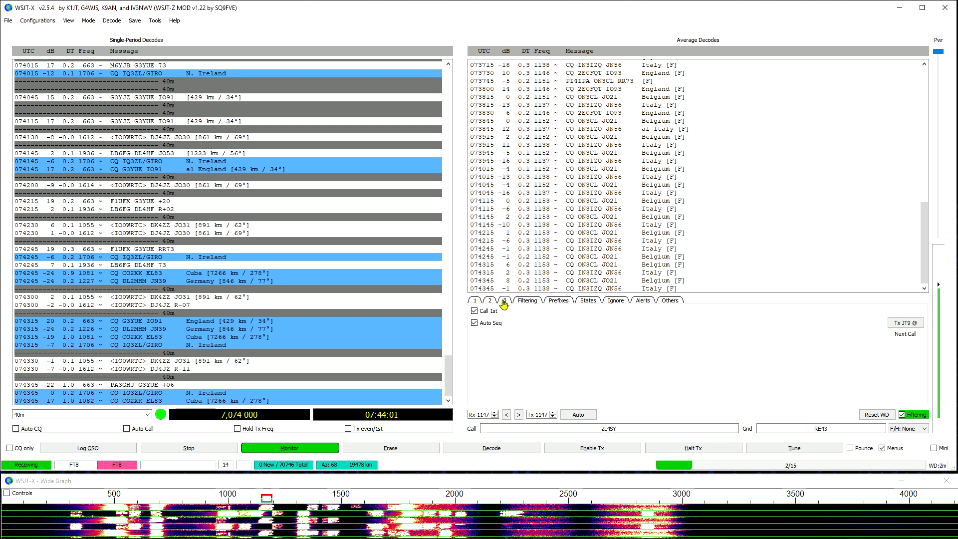
pyautogui.click(527, 302)
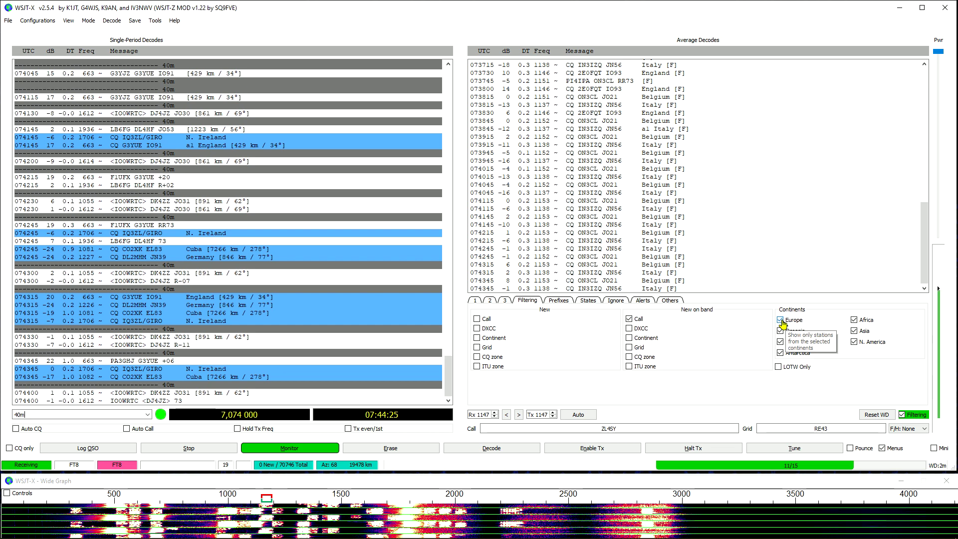
# - Examine the per-band list of excluded prefixes, highlight the 80m entries, and view the filter's include or exclude choices
pyautogui.click(558, 300)
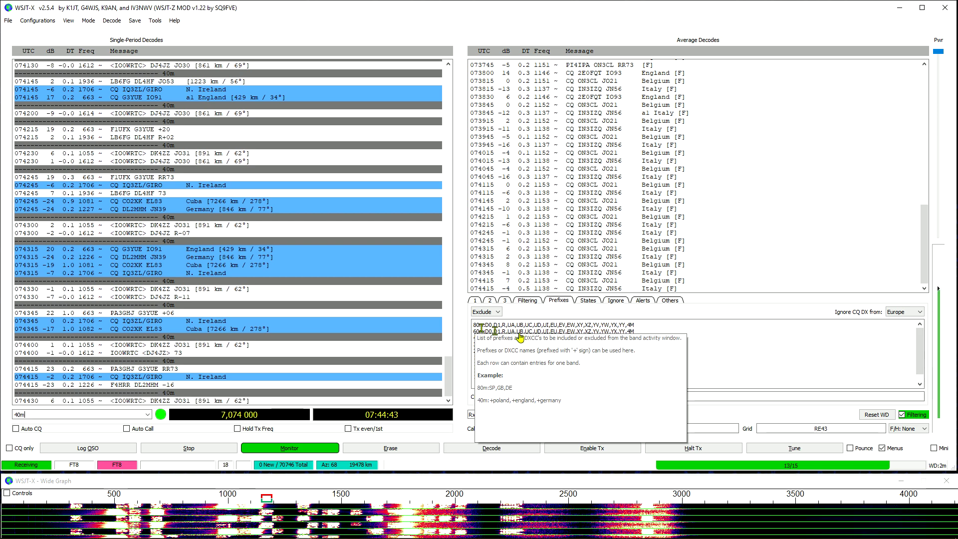
pyautogui.moveTo(714, 337)
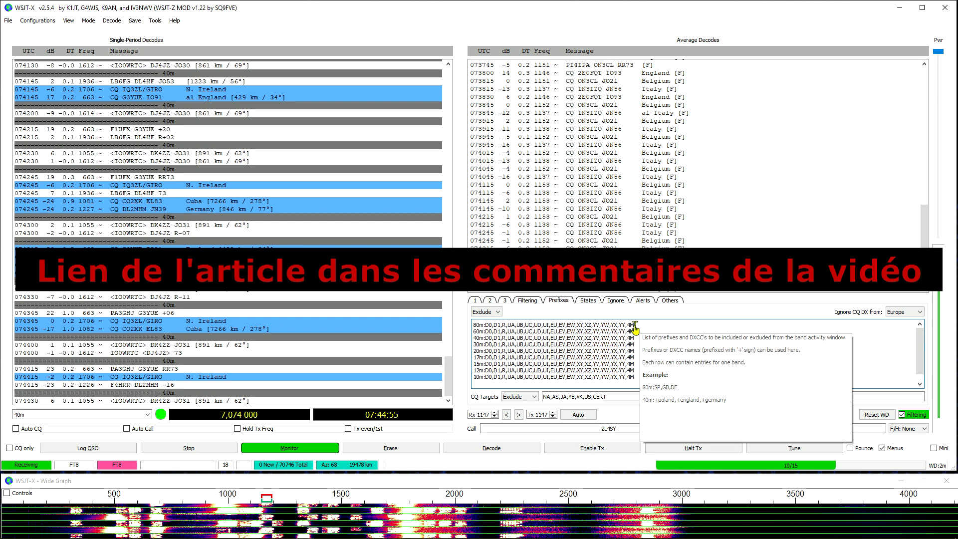
pyautogui.moveTo(634, 325); pyautogui.dragTo(487, 329)
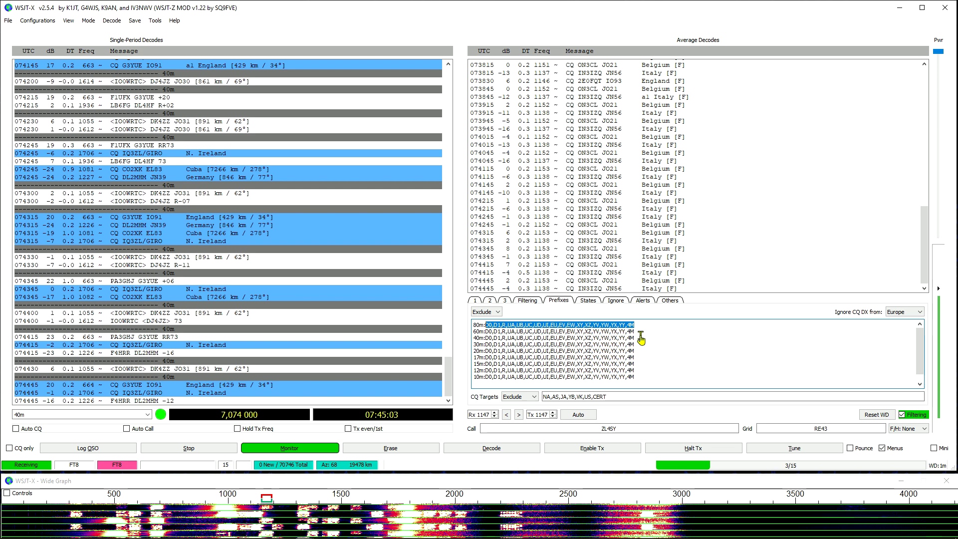
pyautogui.click(497, 312)
pyautogui.click(498, 314)
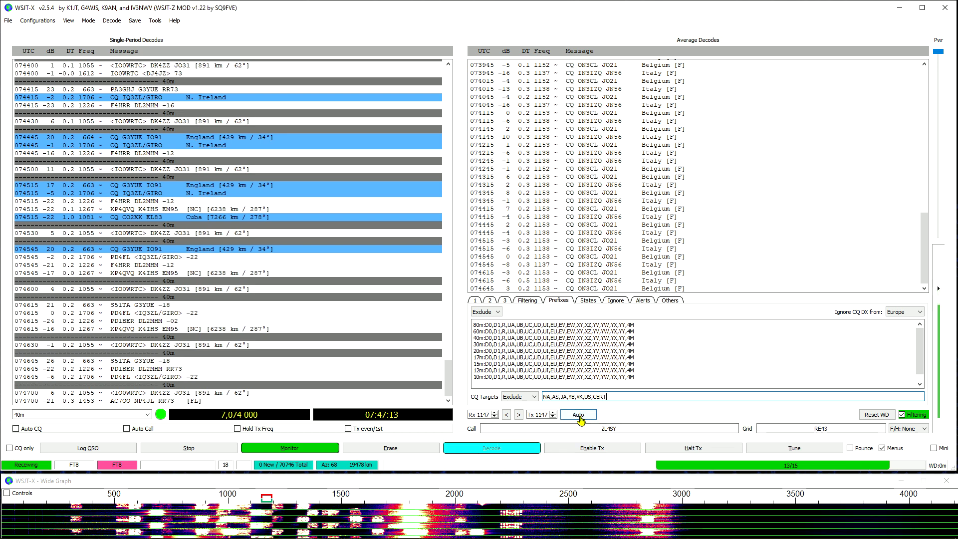
# - Try the automatic free Tx frequency selection several times, and set both Rx and Tx to 2377 Hz on the waterfall
pyautogui.click(580, 417)
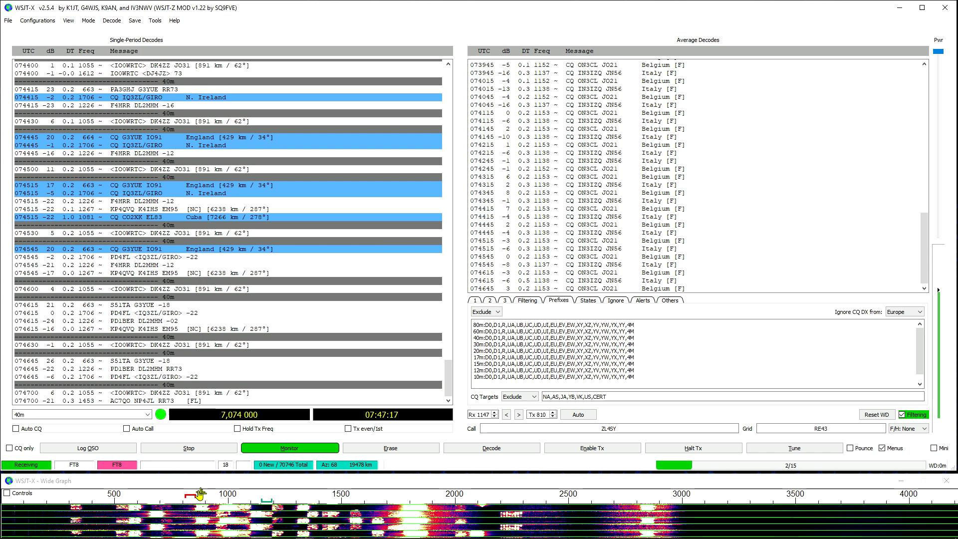
pyautogui.click(580, 414)
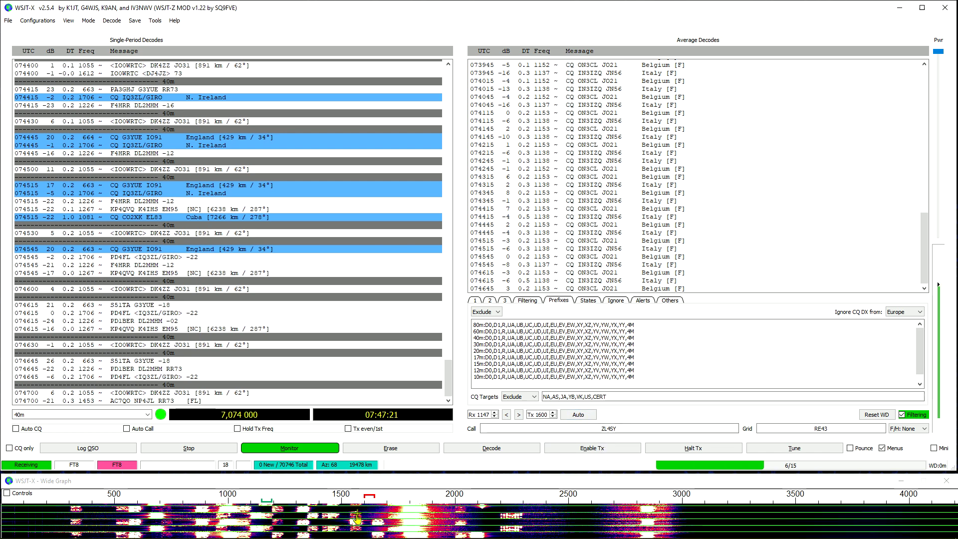
pyautogui.click(587, 417)
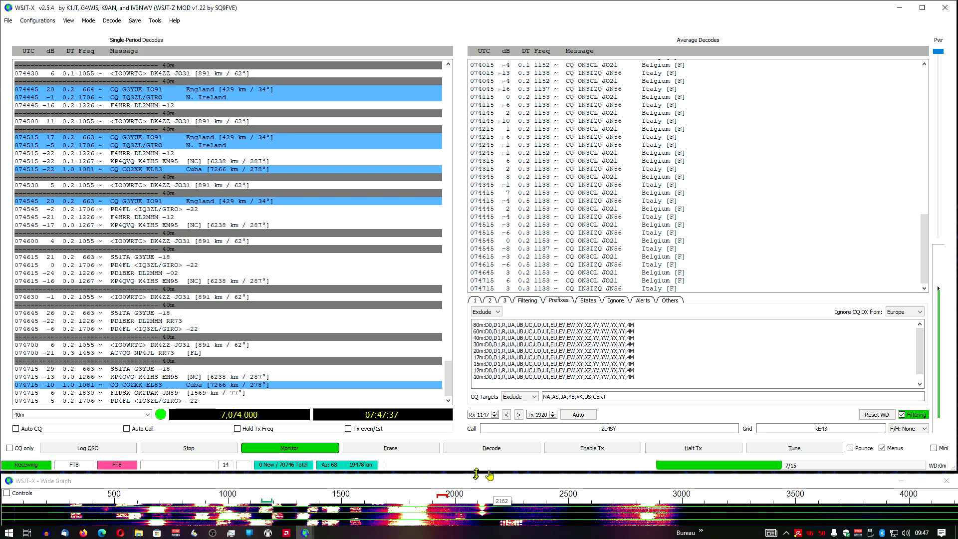
pyautogui.keyDown('ctrl'); pyautogui.doubleClick(541, 503); pyautogui.keyUp('ctrl')
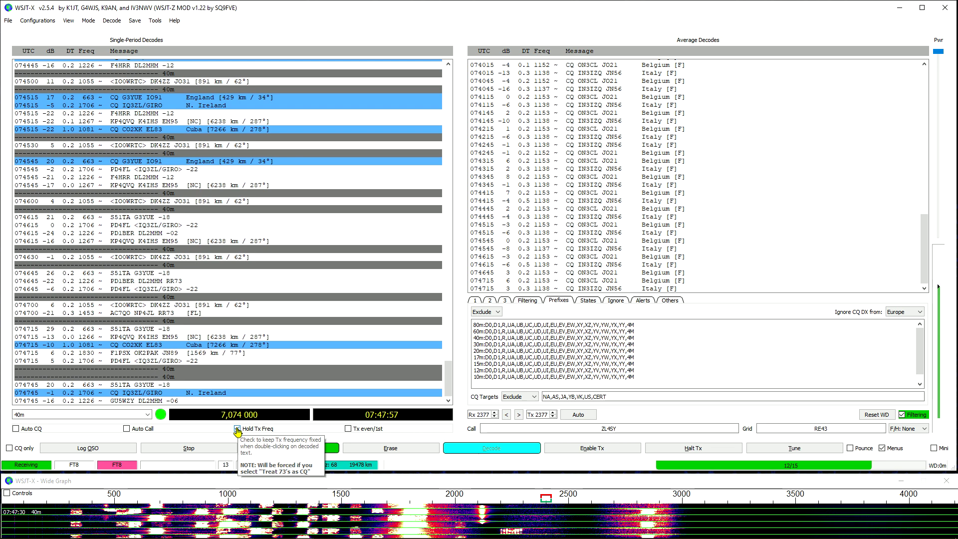
# - Turn on Hold Tx Freq and switch the automatic operation from Auto CQ to Auto Call
pyautogui.click(243, 424)
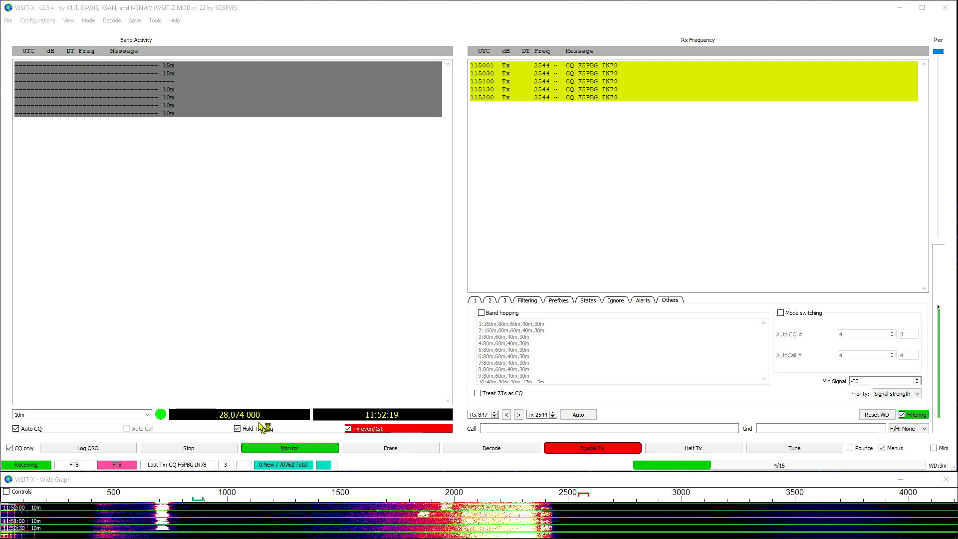
pyautogui.click(16, 429)
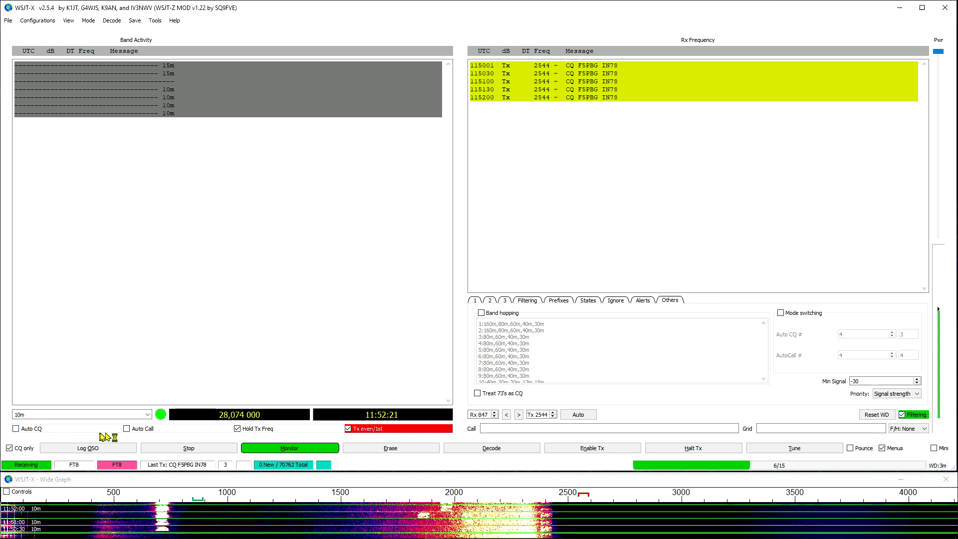
pyautogui.click(127, 428)
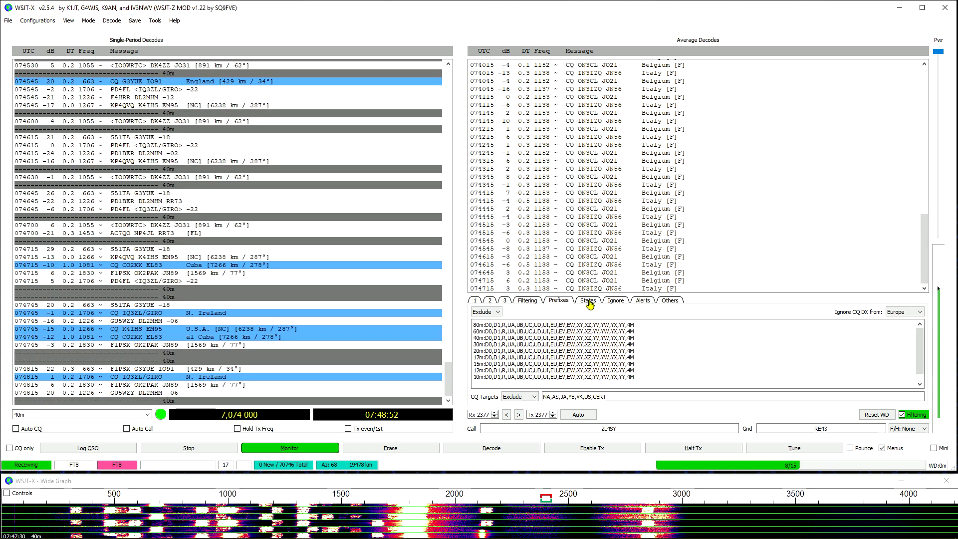
# - Review the States filter, the list of ignored stations, and the permanent ignore list in the WSJT-Z settings
pyautogui.click(588, 302)
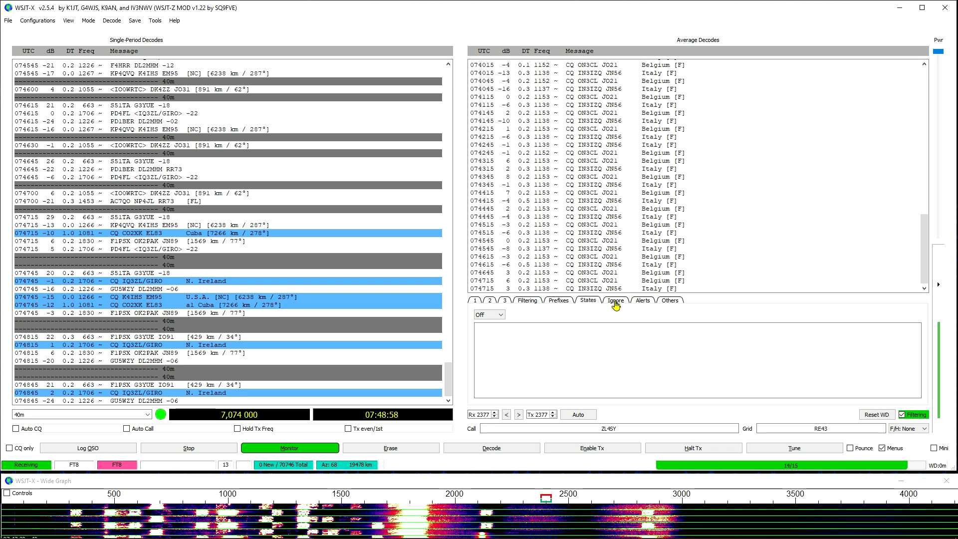
pyautogui.click(615, 301)
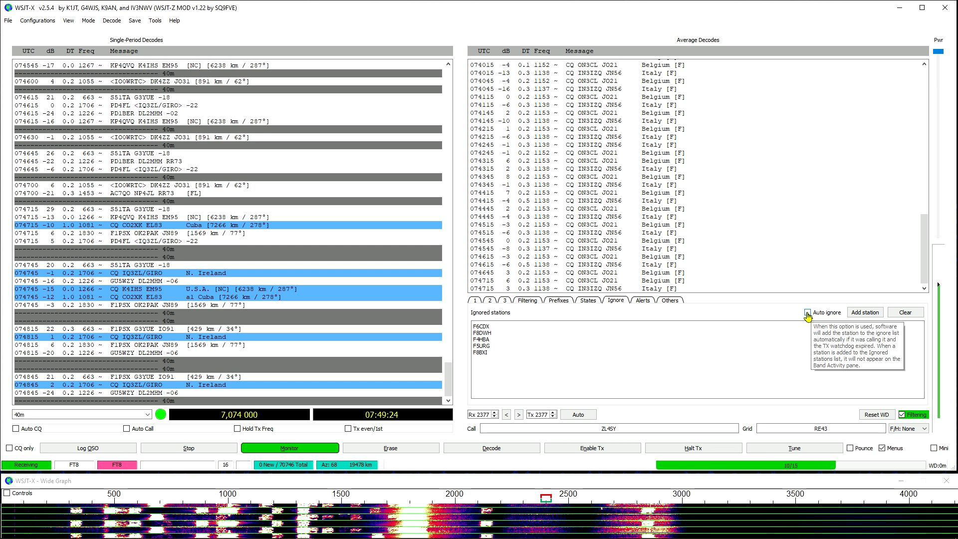
pyautogui.click(7, 22)
pyautogui.click(30, 148)
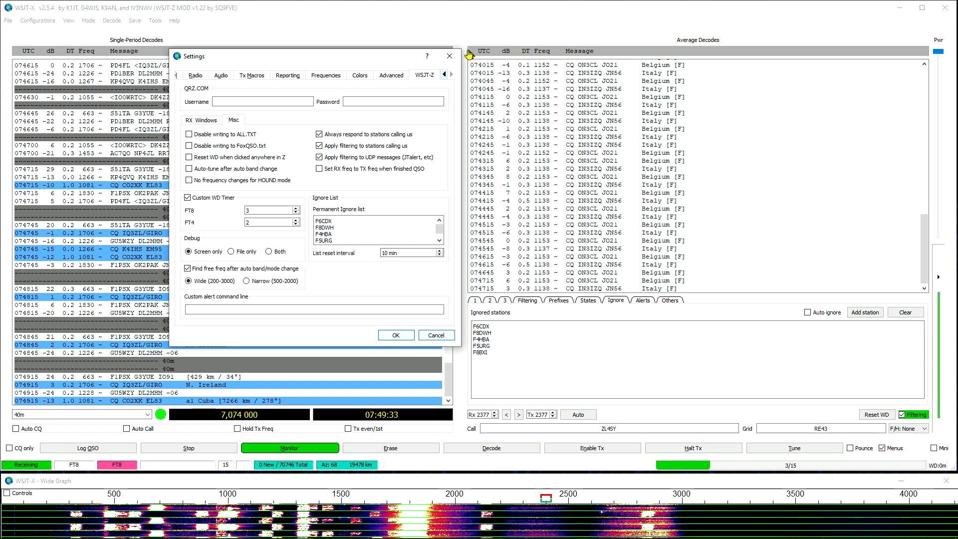
pyautogui.click(451, 58)
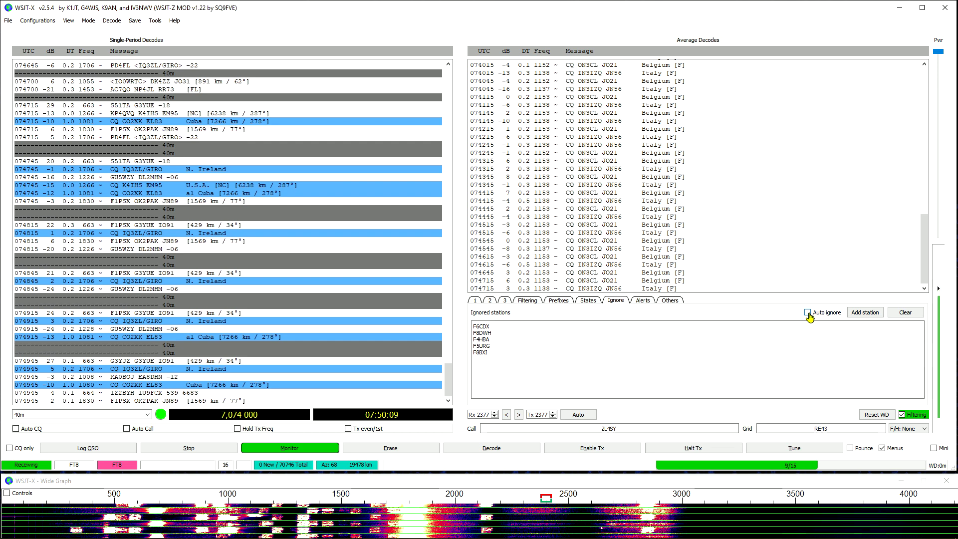
# - Review the new and new-on-band alert options, the alerts log, and the custom alert command line setting
pyautogui.click(642, 300)
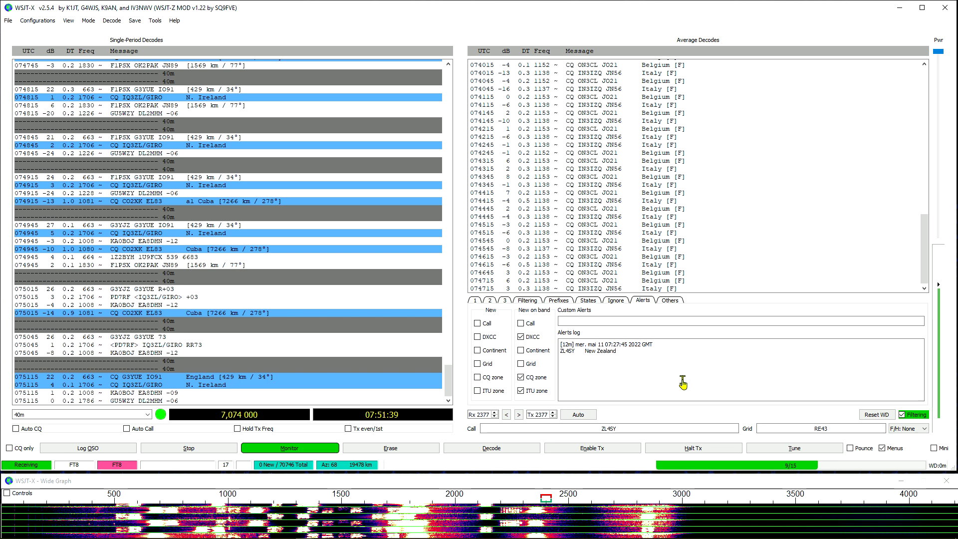
pyautogui.click(8, 20)
pyautogui.click(49, 155)
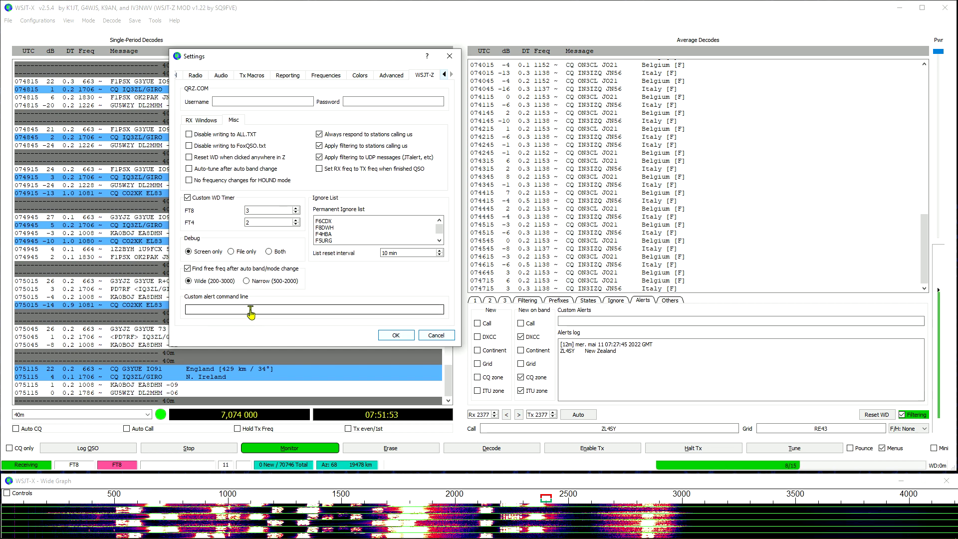
pyautogui.moveTo(251, 312)
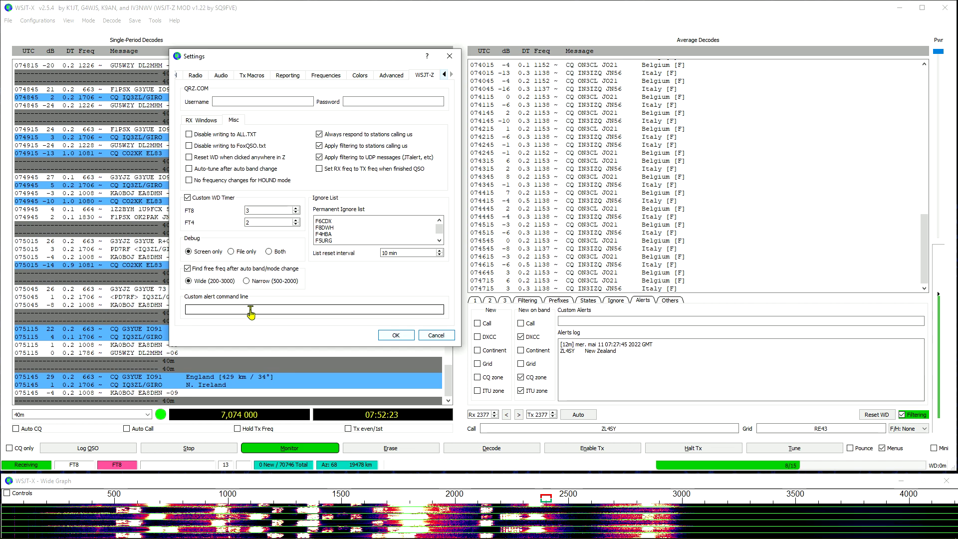
pyautogui.press('Escape')
# - Examine the hourly band hopping schedule and leave Band hopping turned off
pyautogui.click(670, 301)
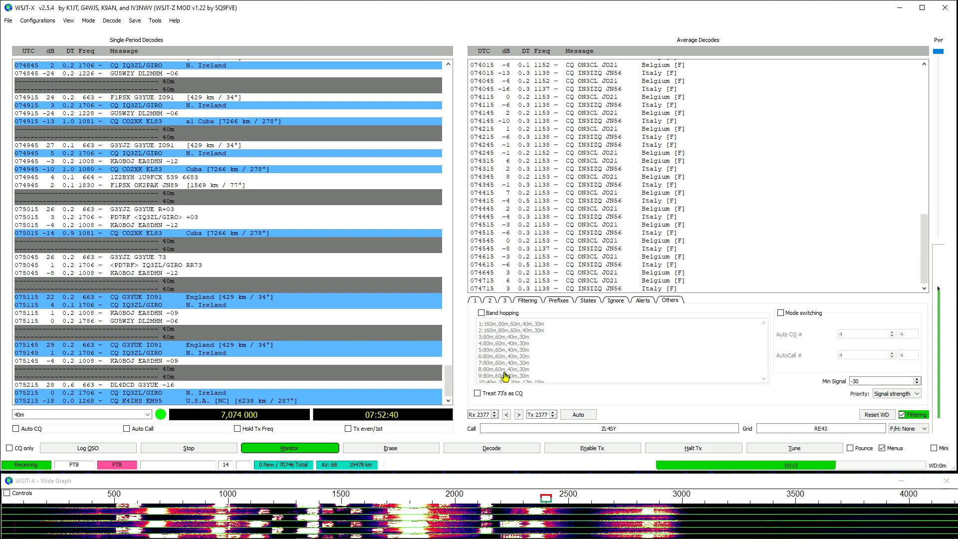
pyautogui.moveTo(482, 328)
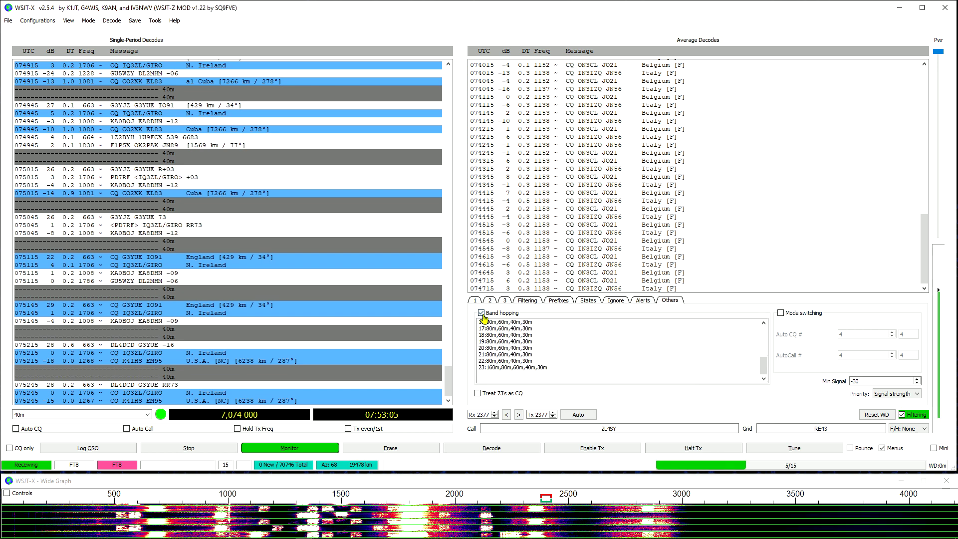
pyautogui.click(482, 314)
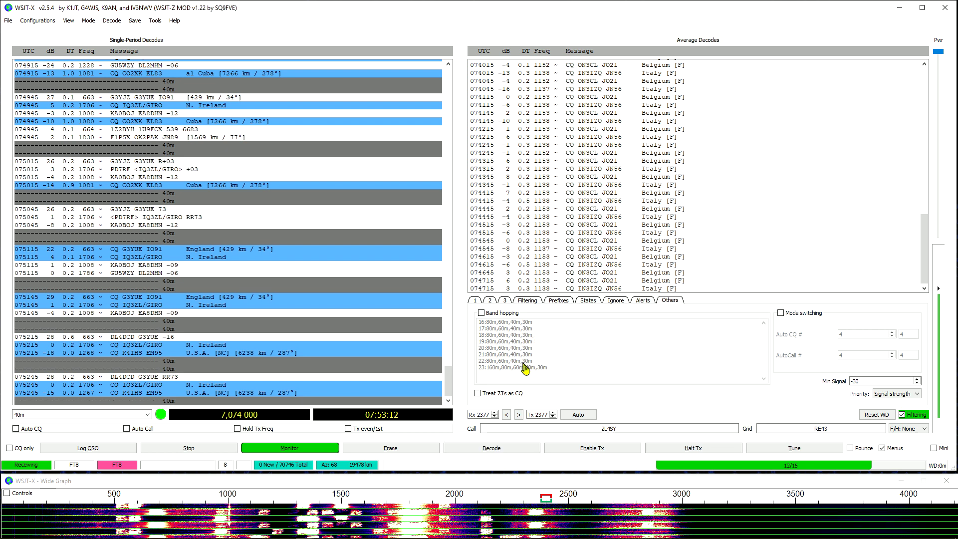
pyautogui.moveTo(570, 374)
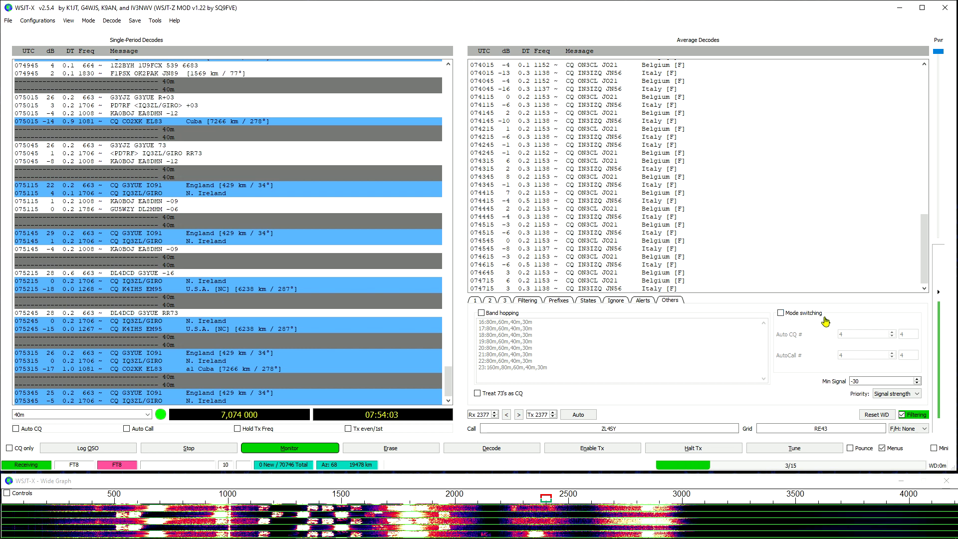
# - Turn on Mode switching between Auto CQ and Auto Call, and start Auto Call operation
pyautogui.click(781, 313)
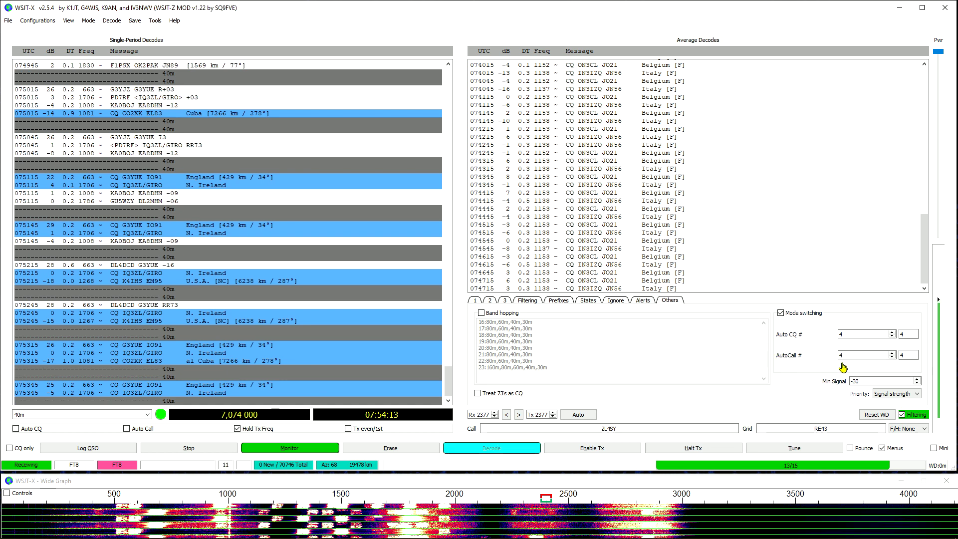
pyautogui.click(126, 428)
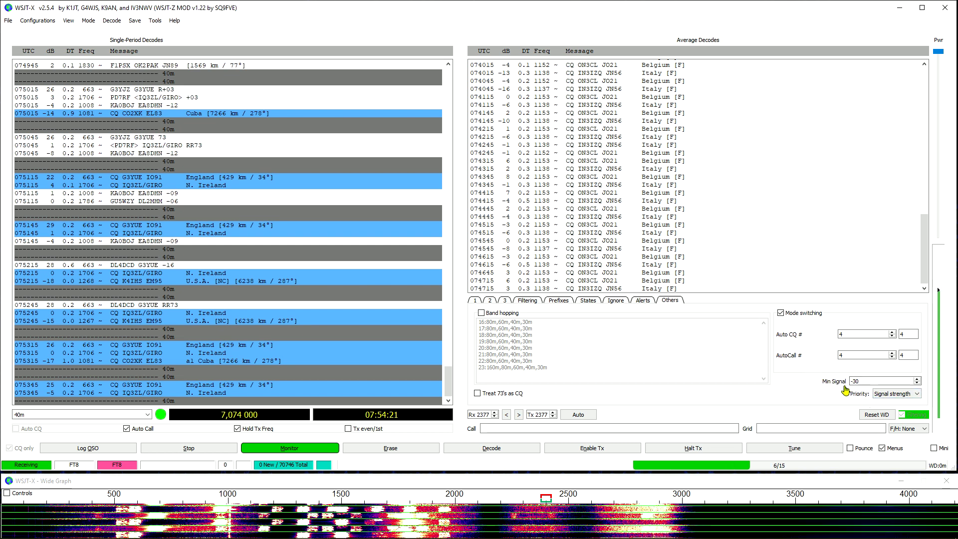
# - View the priority choices for automatic calls and read the help on the band hopping schedule format
pyautogui.click(912, 395)
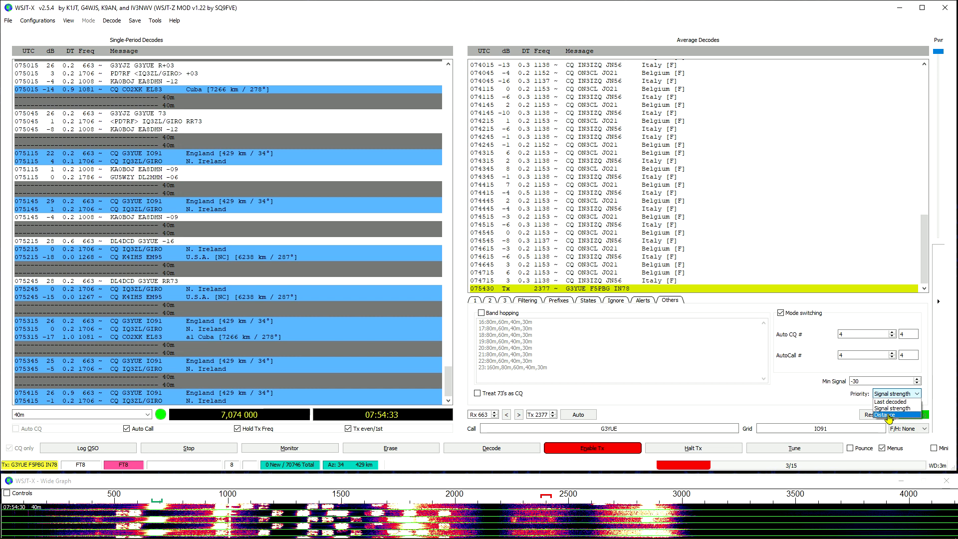
pyautogui.click(813, 372)
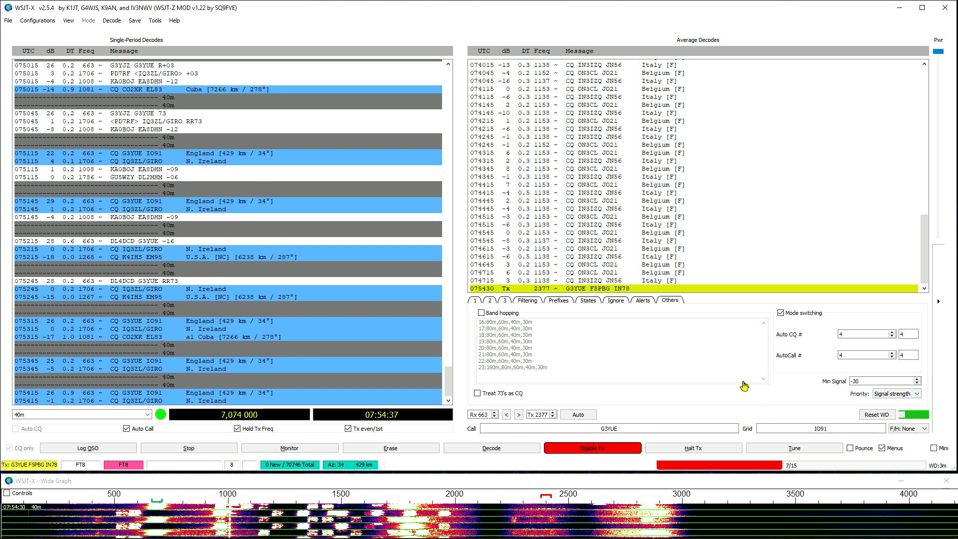
pyautogui.moveTo(744, 385)
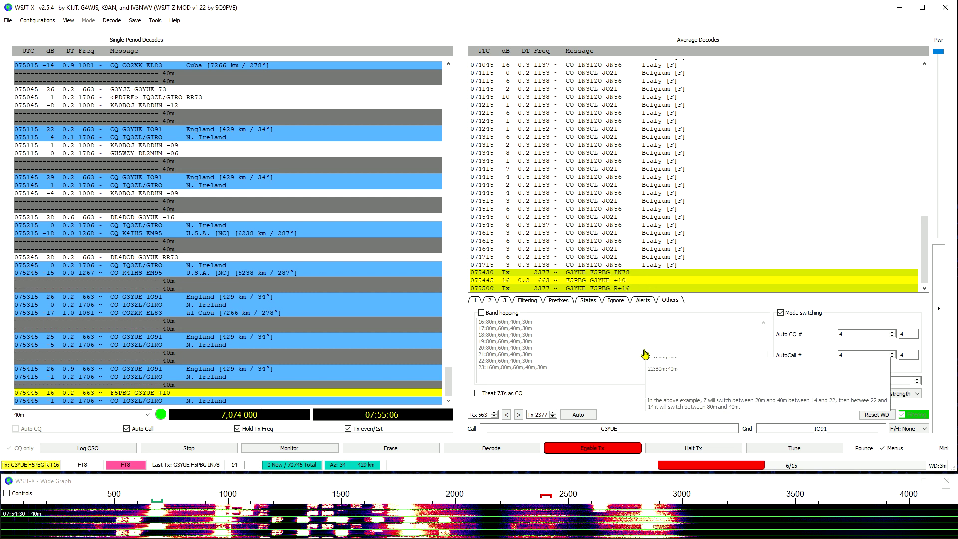
pyautogui.moveTo(645, 353)
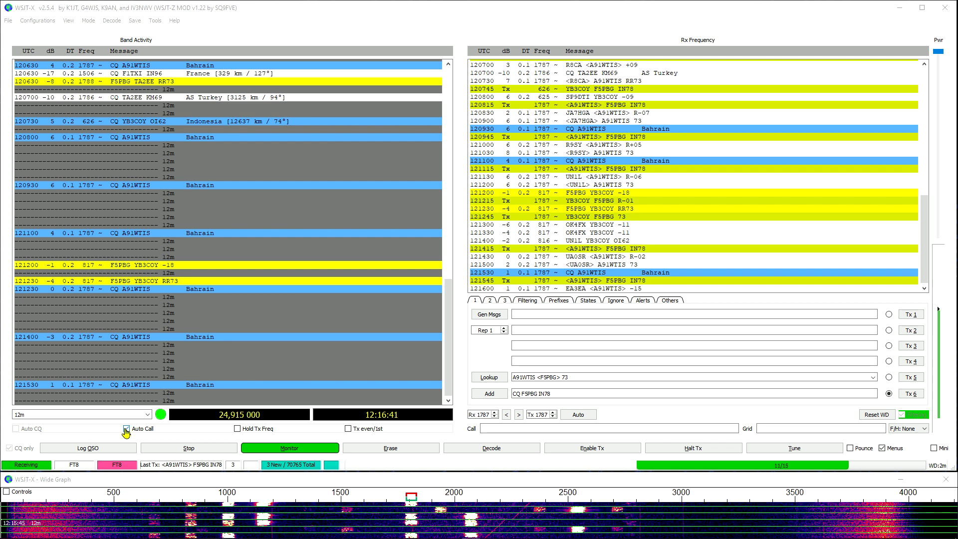
# - Try Mode switching during Auto Call operation on 12m and turn it off again
pyautogui.click(670, 300)
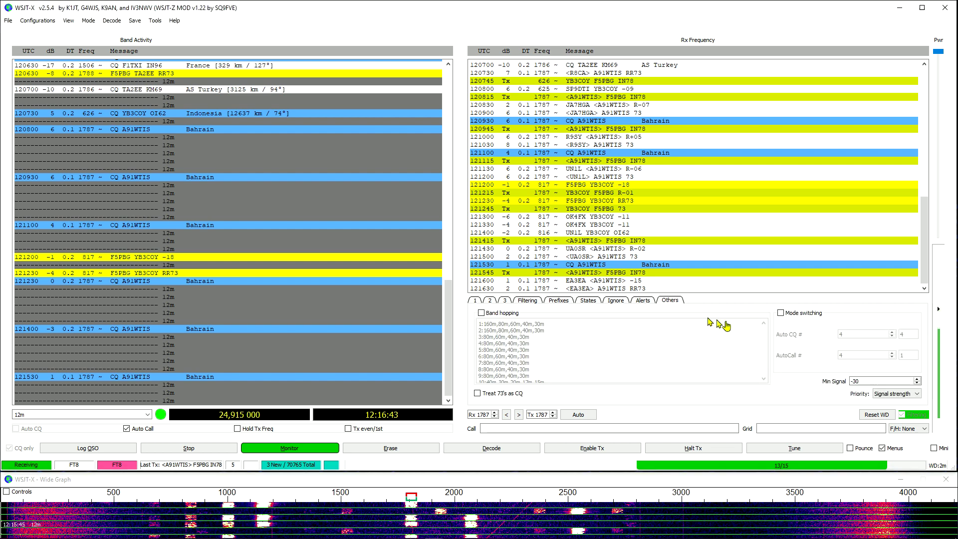
pyautogui.click(783, 314)
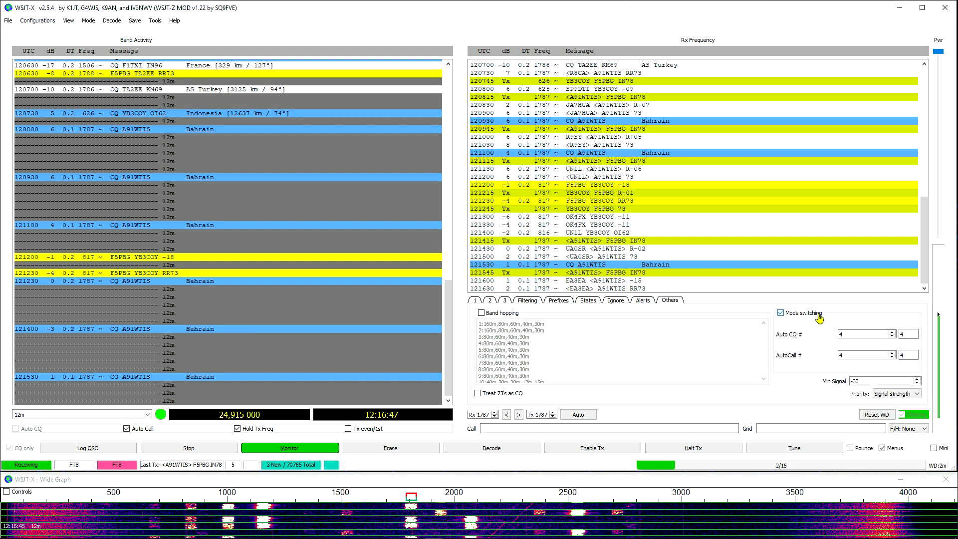
pyautogui.click(780, 313)
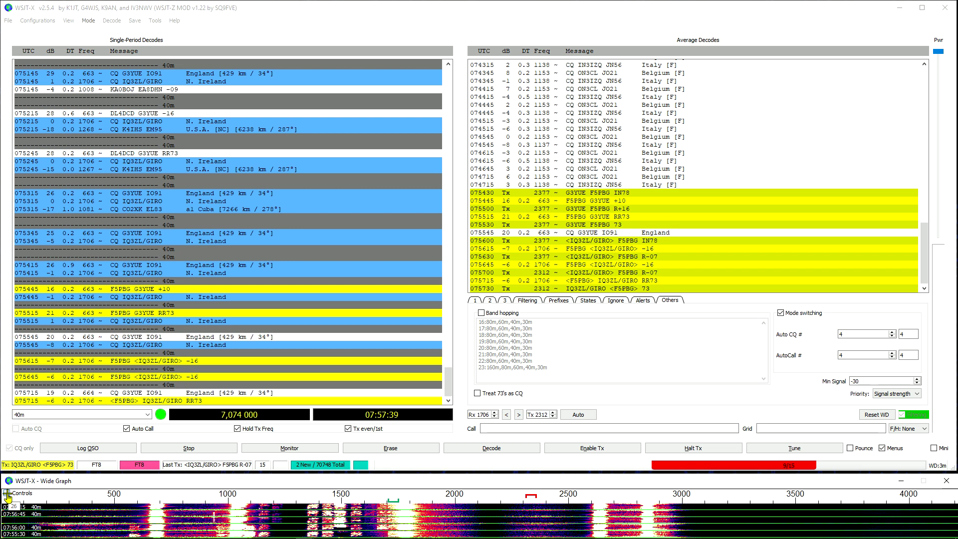
# - Show the Wide Graph controls to examine the display options, and move the graph window down
pyautogui.click(7, 493)
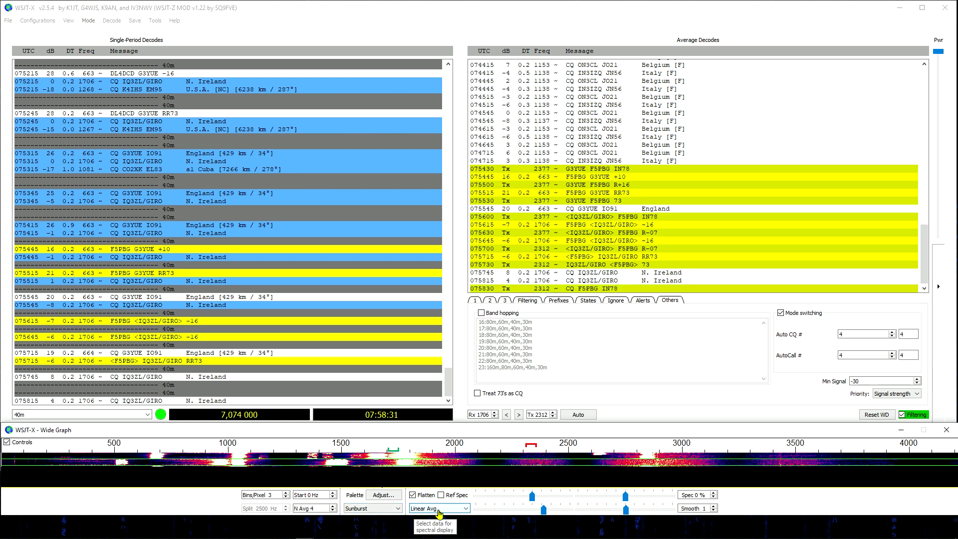
pyautogui.moveTo(446, 430); pyautogui.dragTo(445, 482)
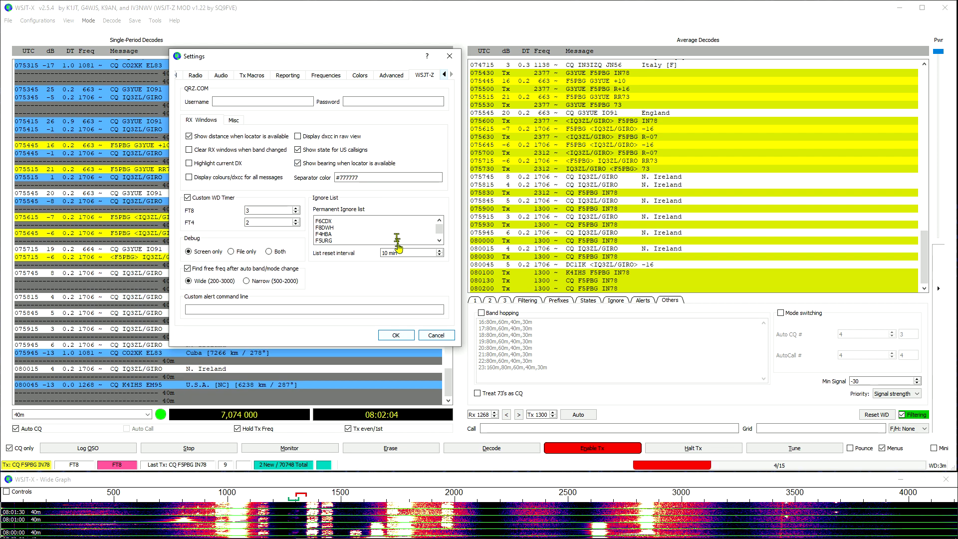
# - Review the RX Windows options of the WSJT-Z settings and accept the settings
pyautogui.click(399, 335)
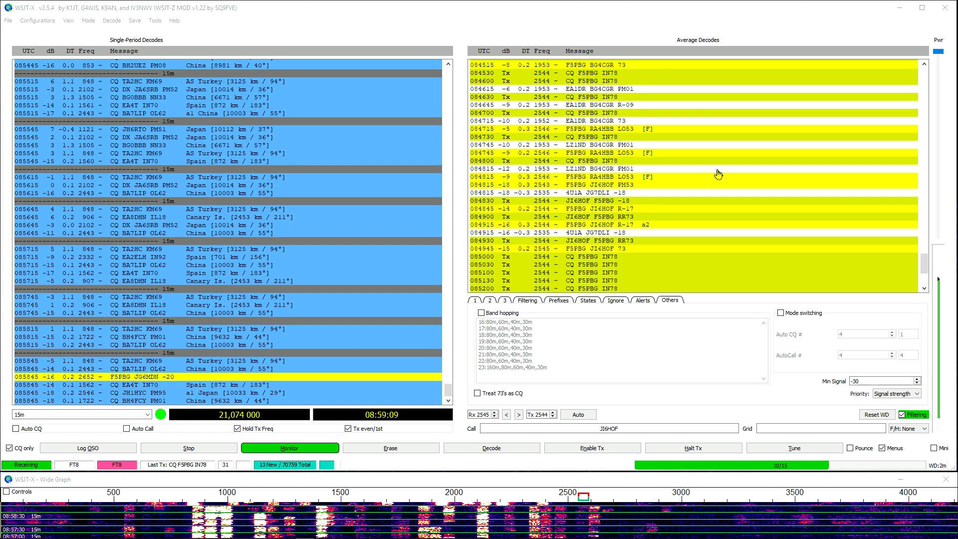